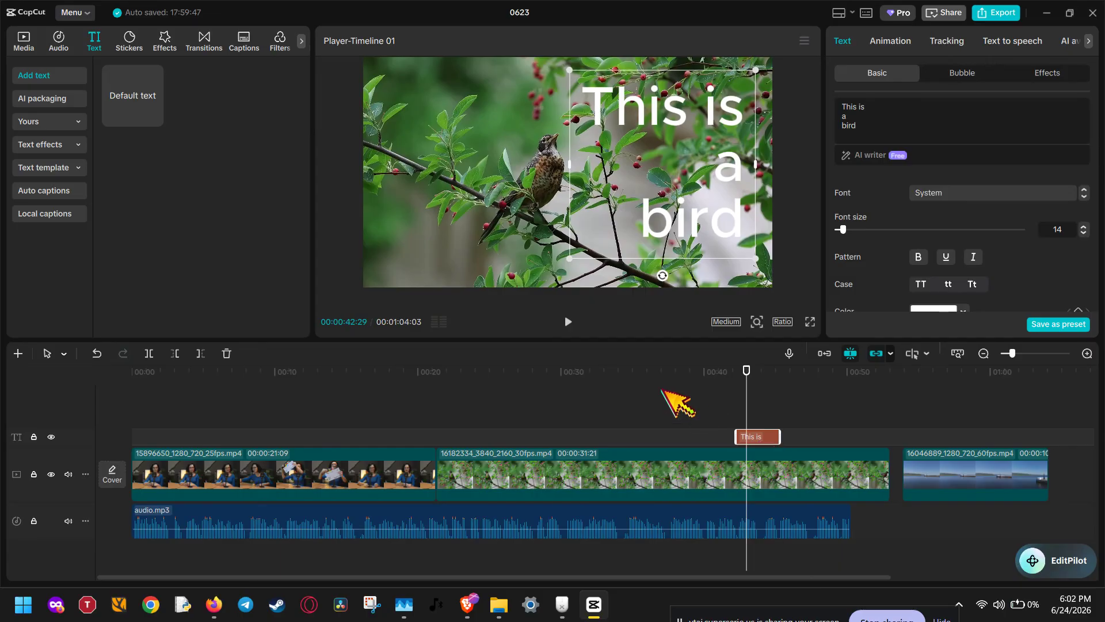
Lengthen the "This is a bird" text clip from its start to 00:00:37:20, and move the clip earlier to begin at about 00:00:25:25
left_click(24, 38)
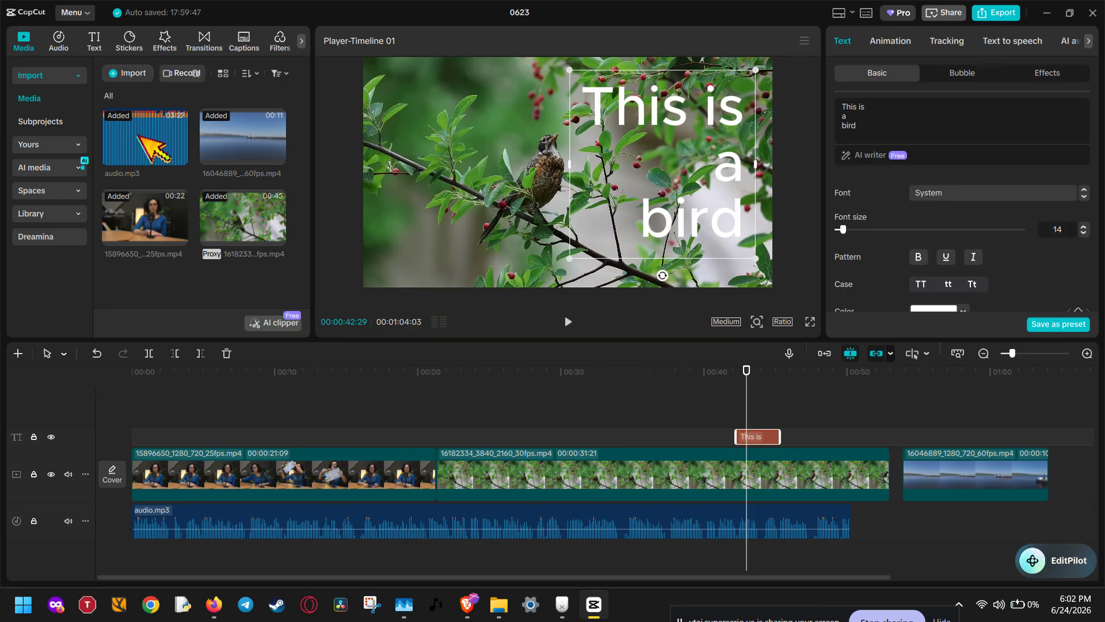
left_click(638, 463)
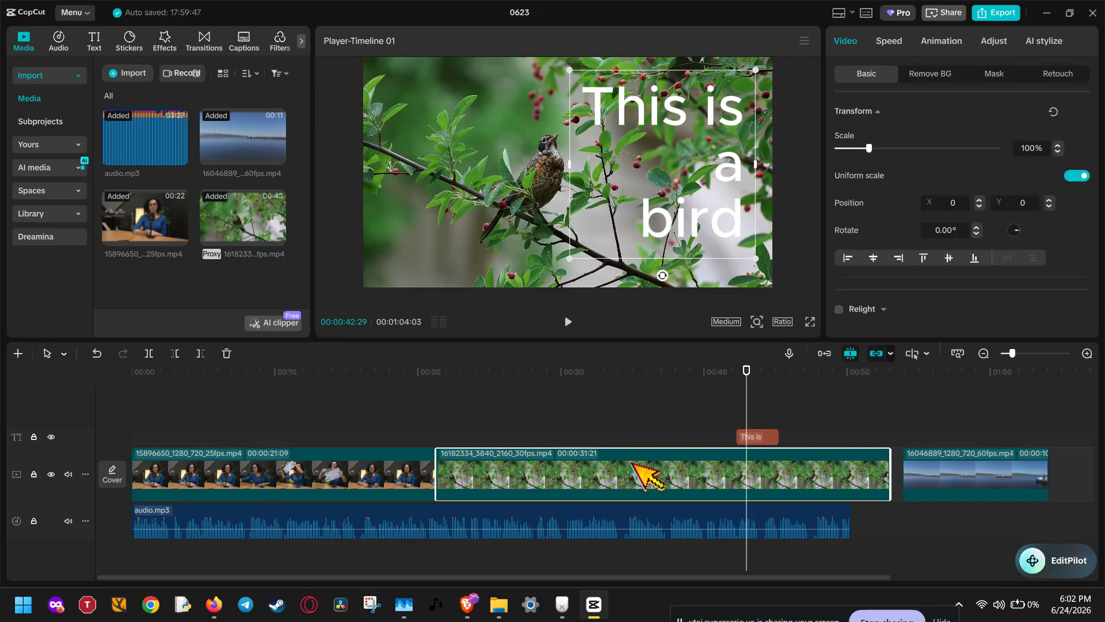
left_click(765, 436)
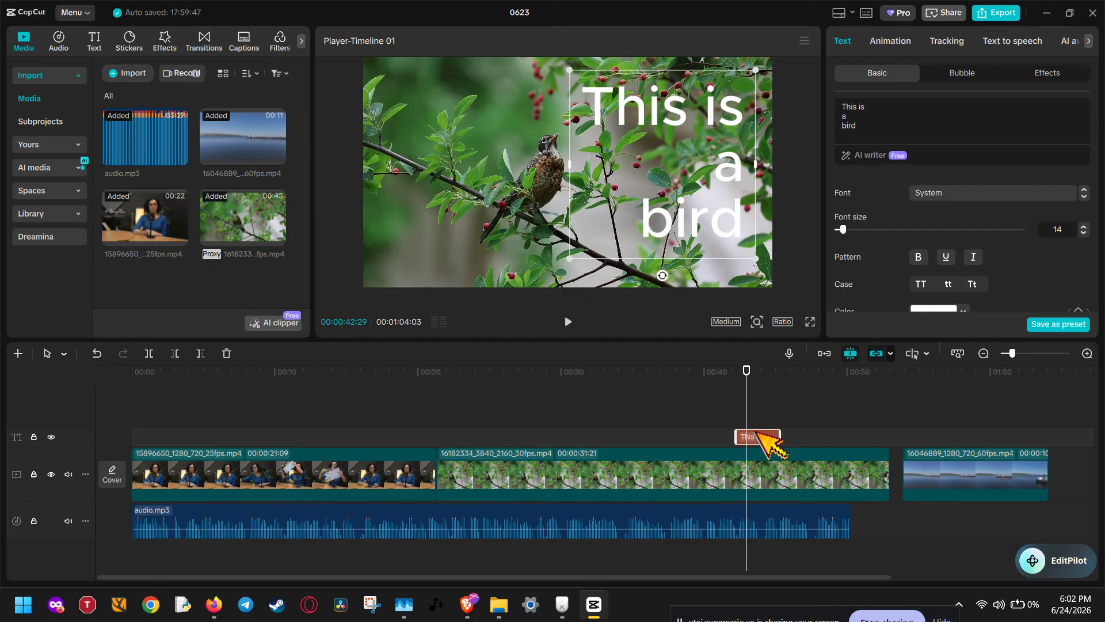
left_click_drag(736, 435, 669, 436)
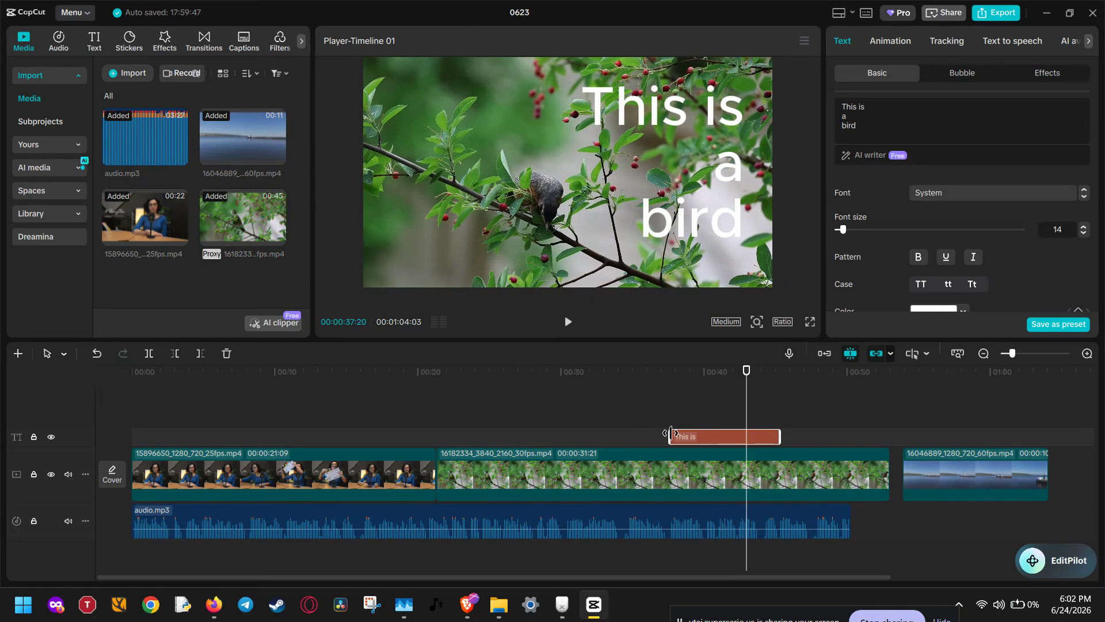
left_click_drag(723, 383, 637, 384)
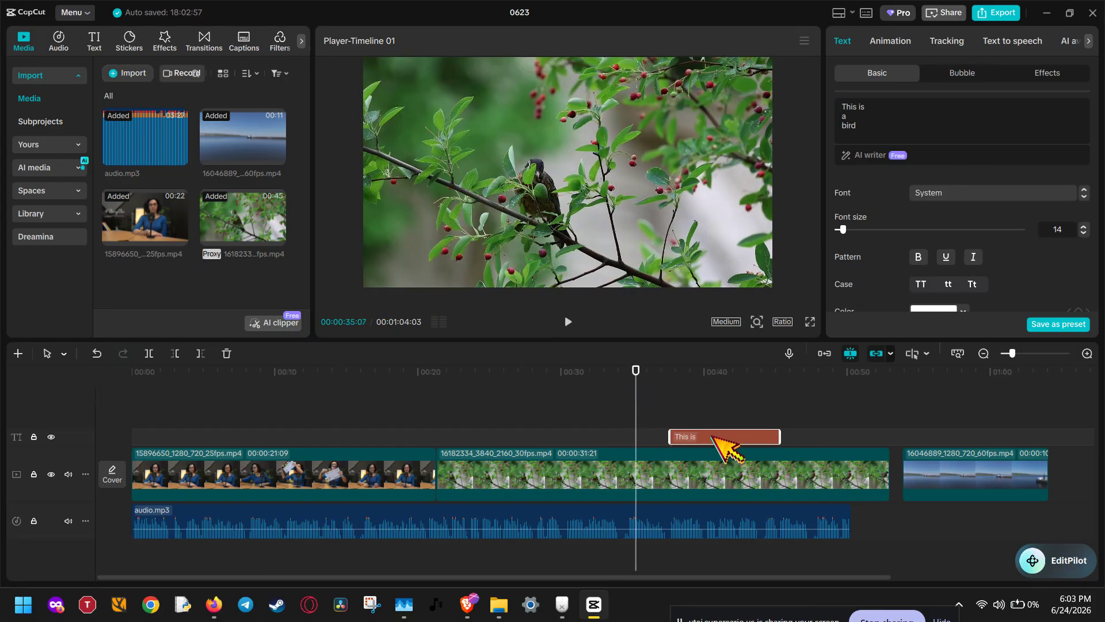
left_click_drag(714, 436, 544, 437)
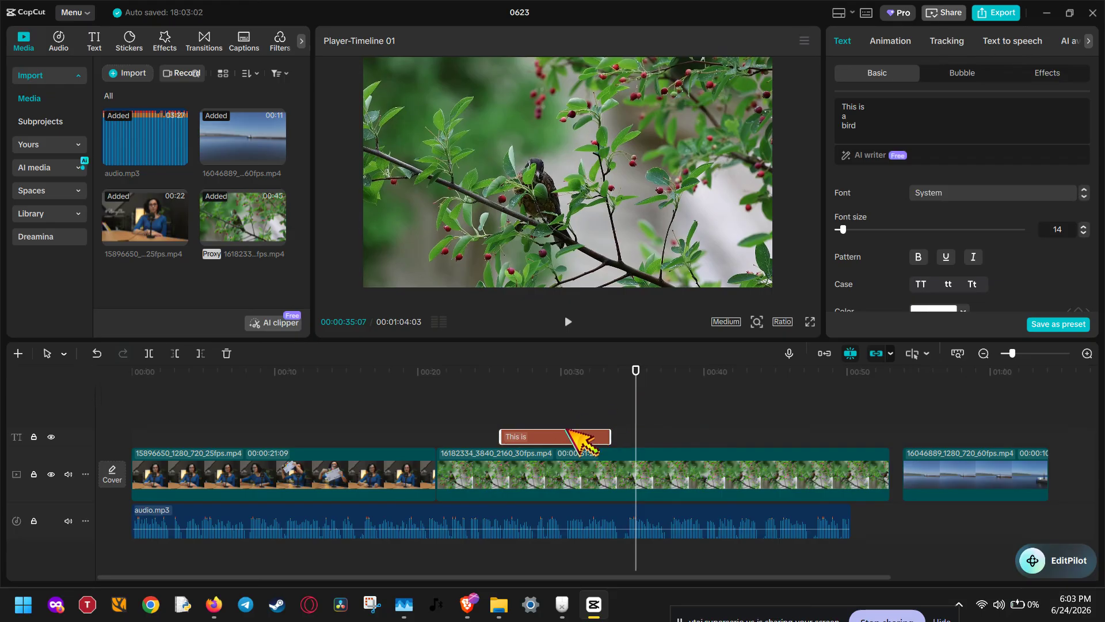
left_click(506, 379)
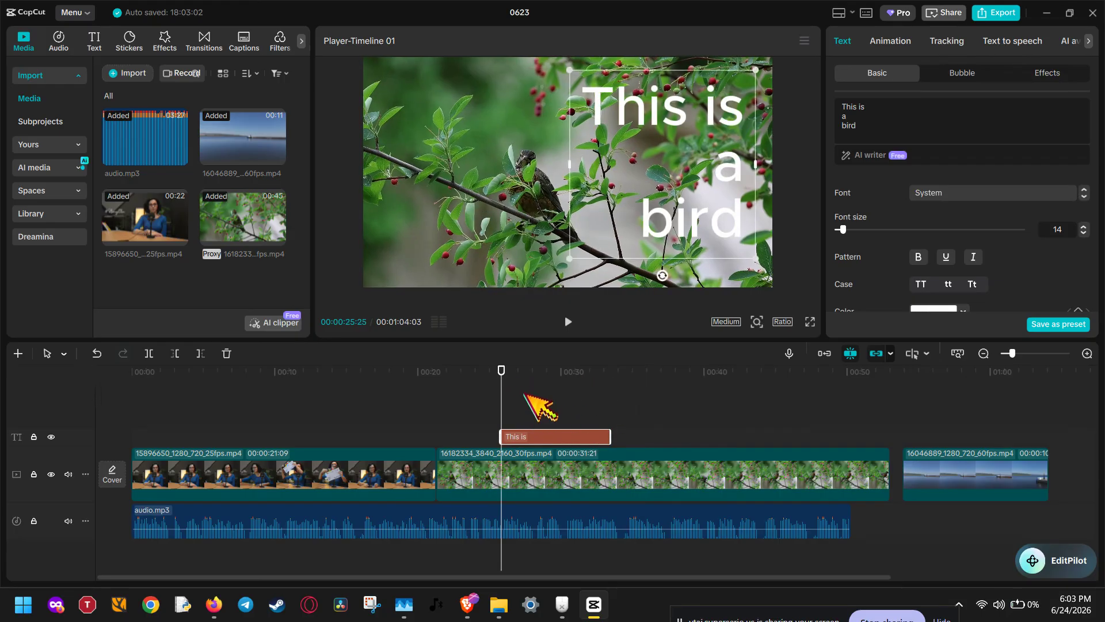
left_click(516, 384)
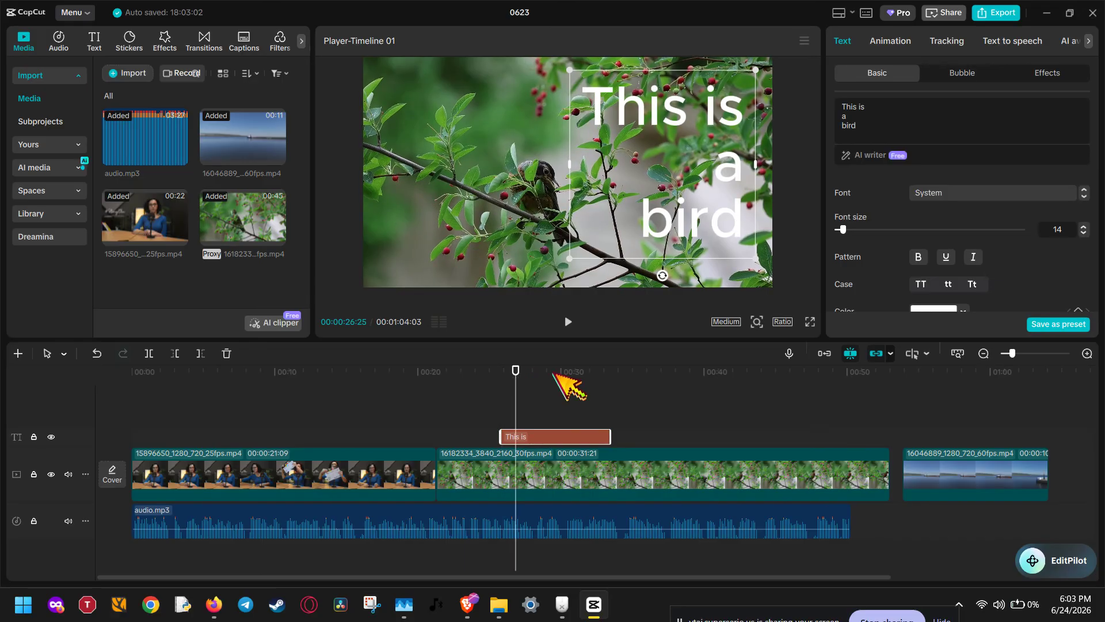
Add a scale keyframe to the bird video clip at 00:00:23:02
left_click(584, 469)
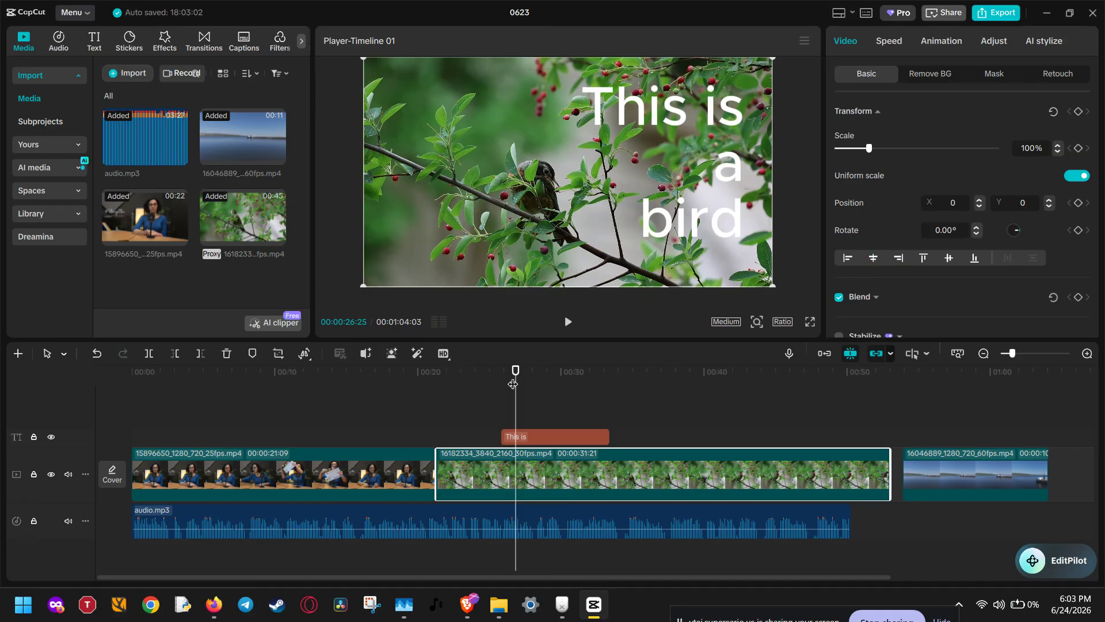
left_click(554, 436)
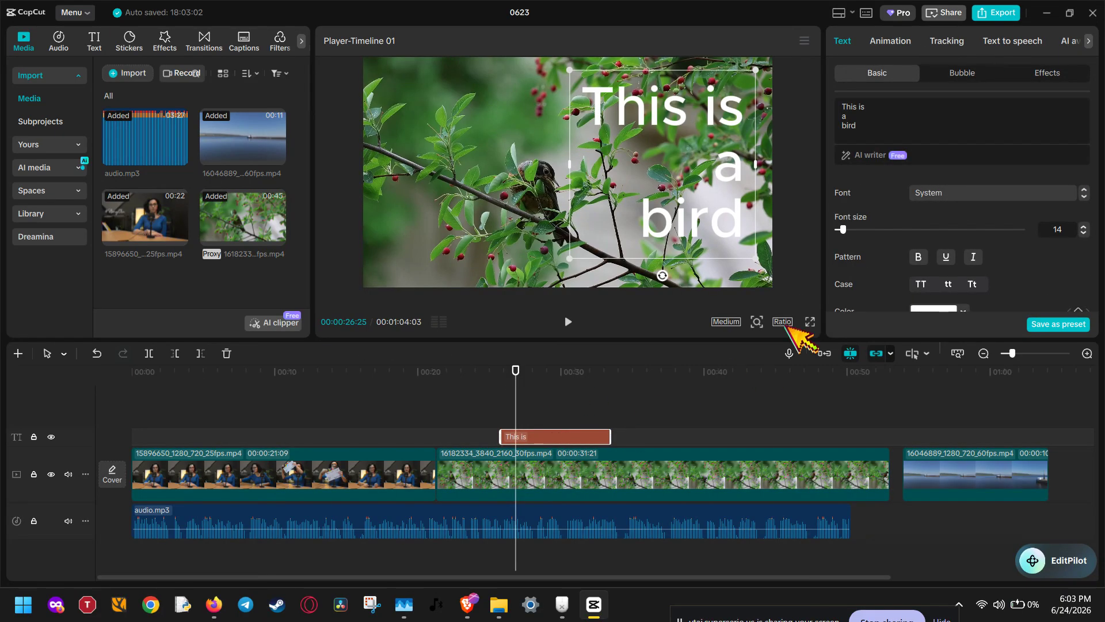
left_click_drag(513, 396, 461, 380)
left_click(533, 480)
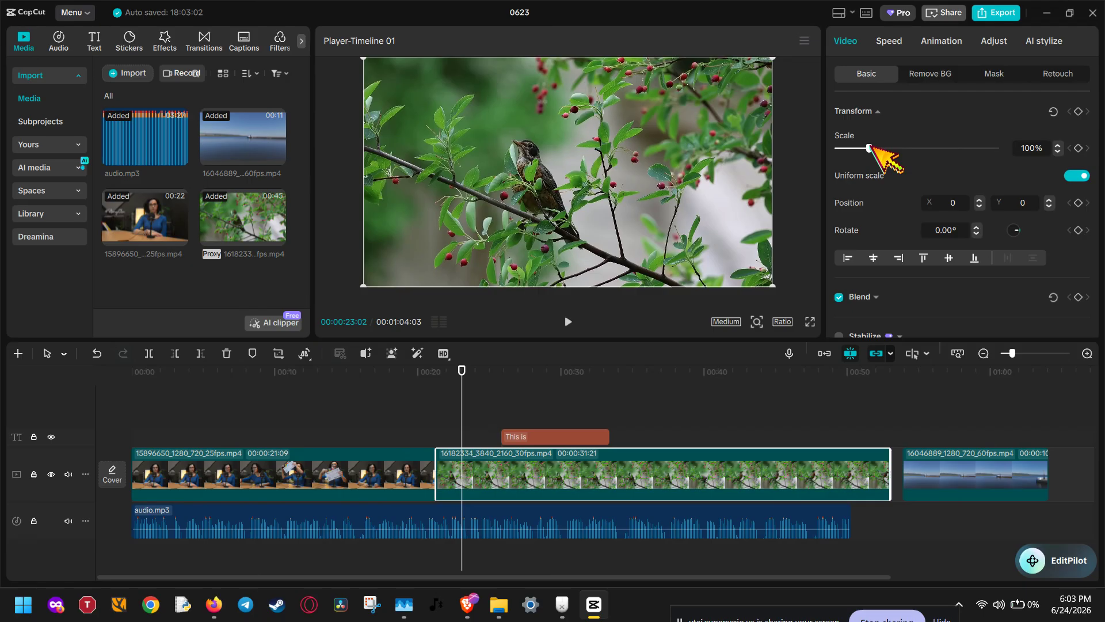
left_click(1078, 148)
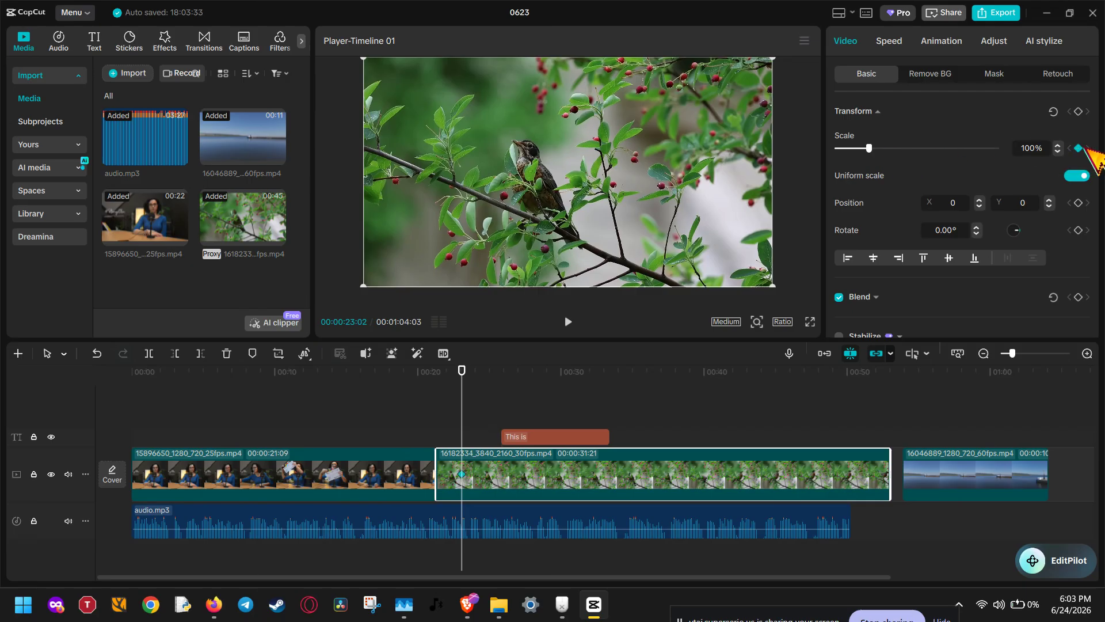
Set the bird clip's scale to 143% at 00:00:24:25 to create the zoom-in's end keyframe
left_click(472, 422)
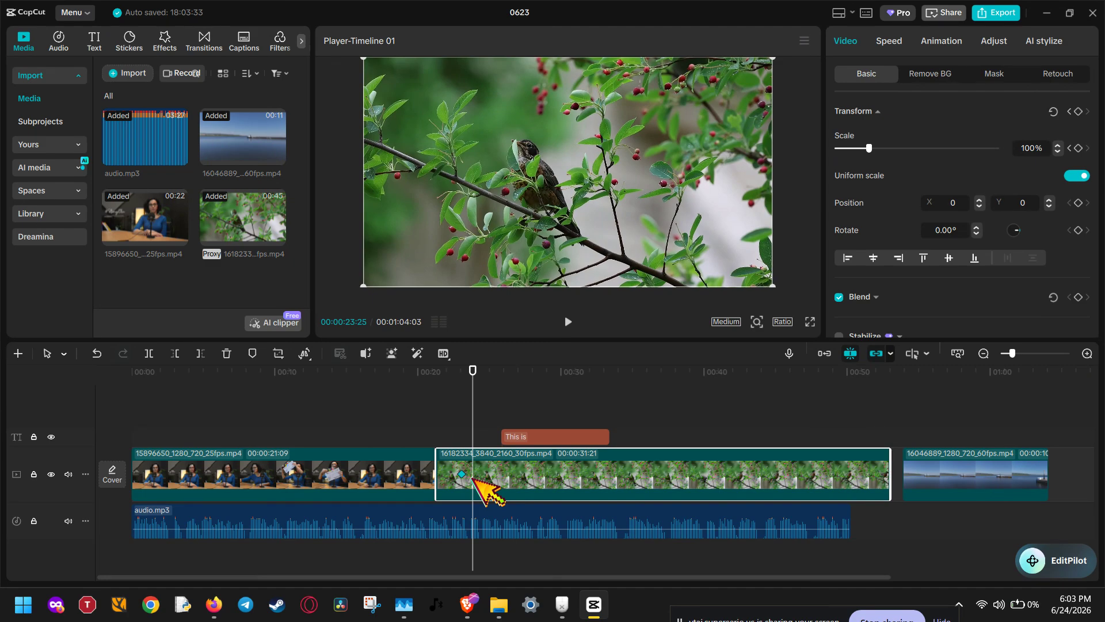
left_click(490, 381)
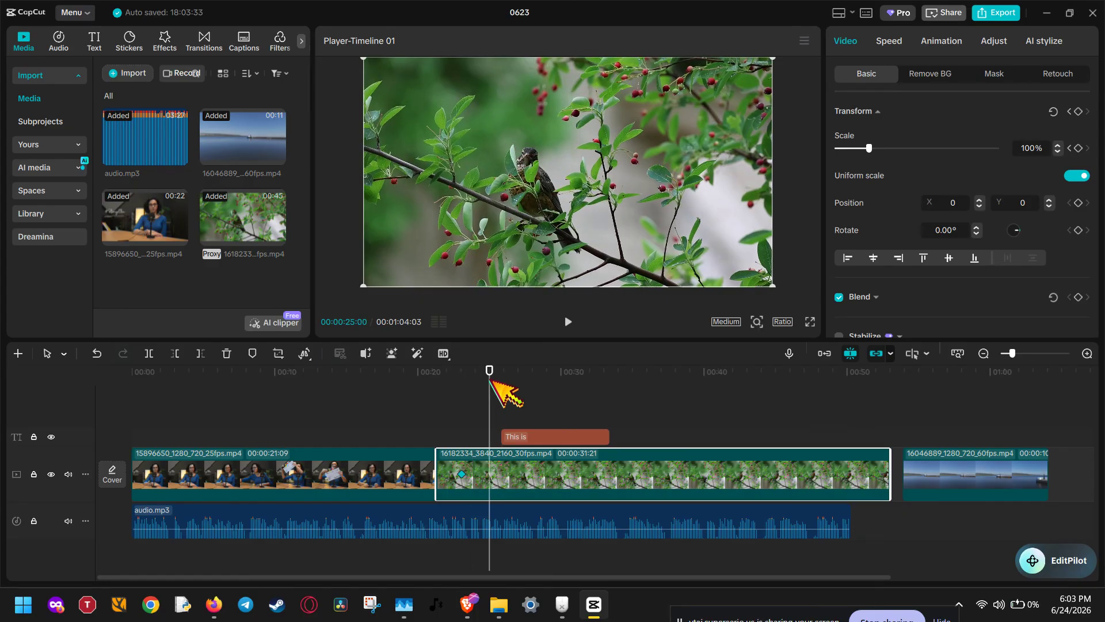
left_click_drag(490, 381, 462, 382)
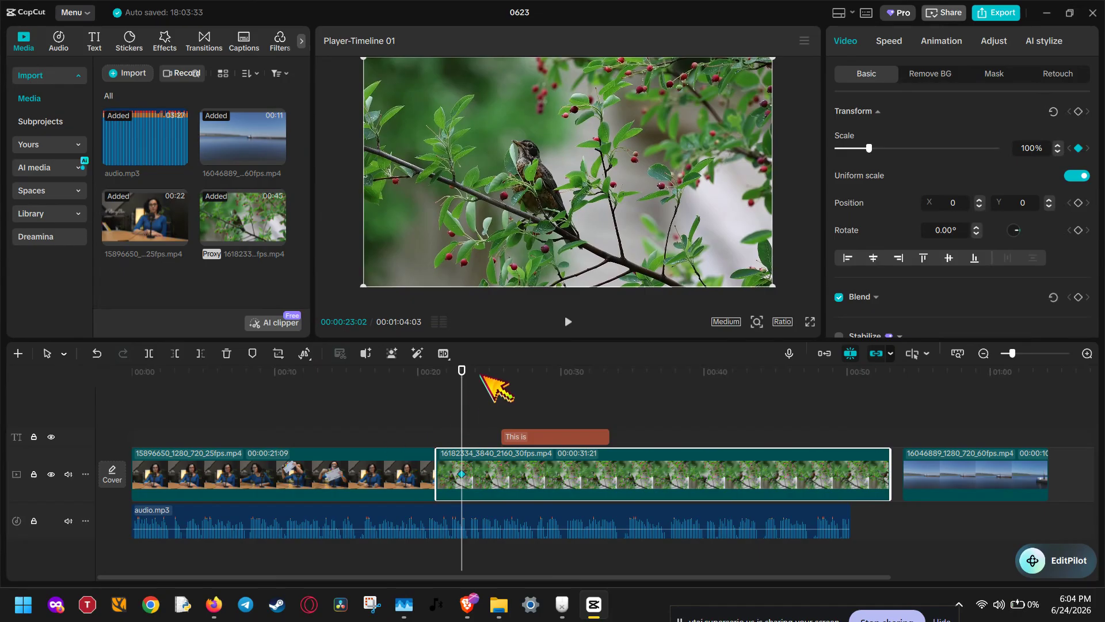
left_click(482, 375)
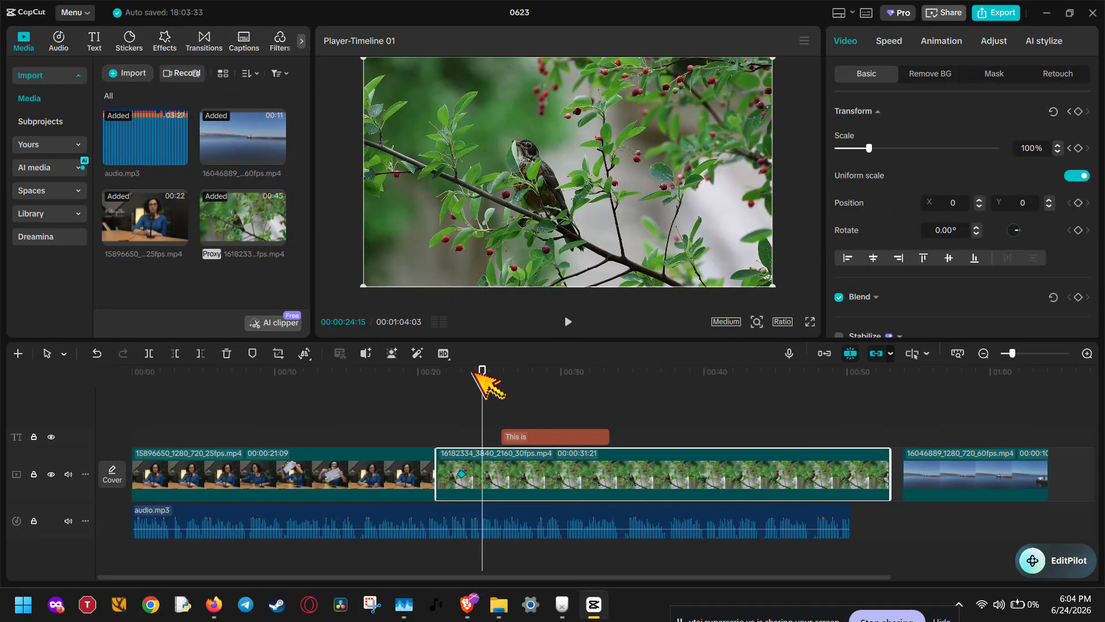
left_click(486, 385)
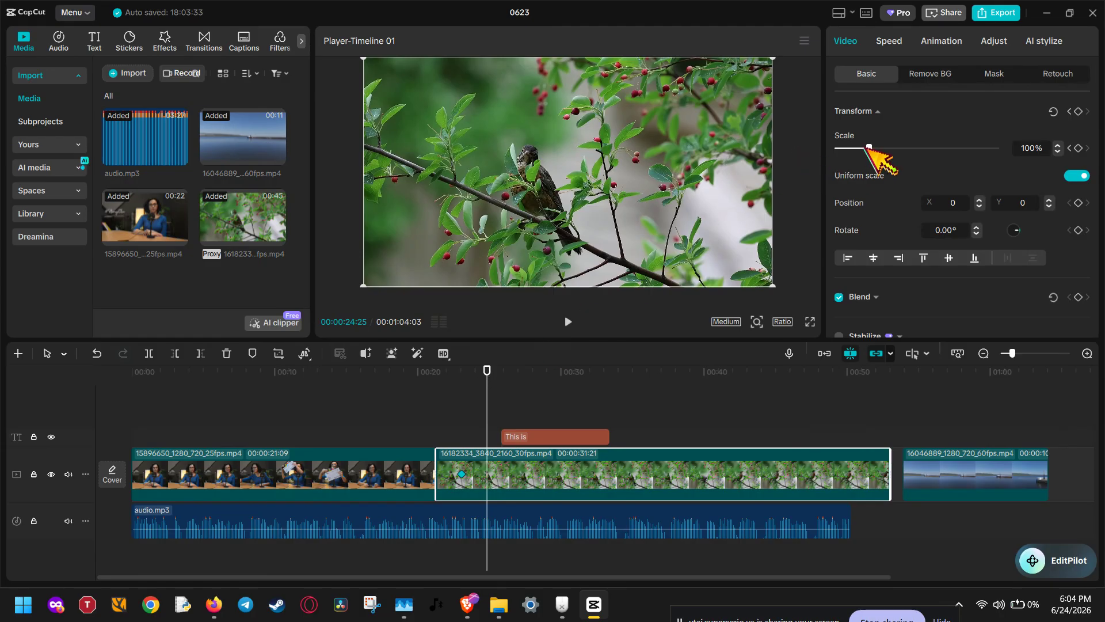
left_click_drag(870, 148, 884, 149)
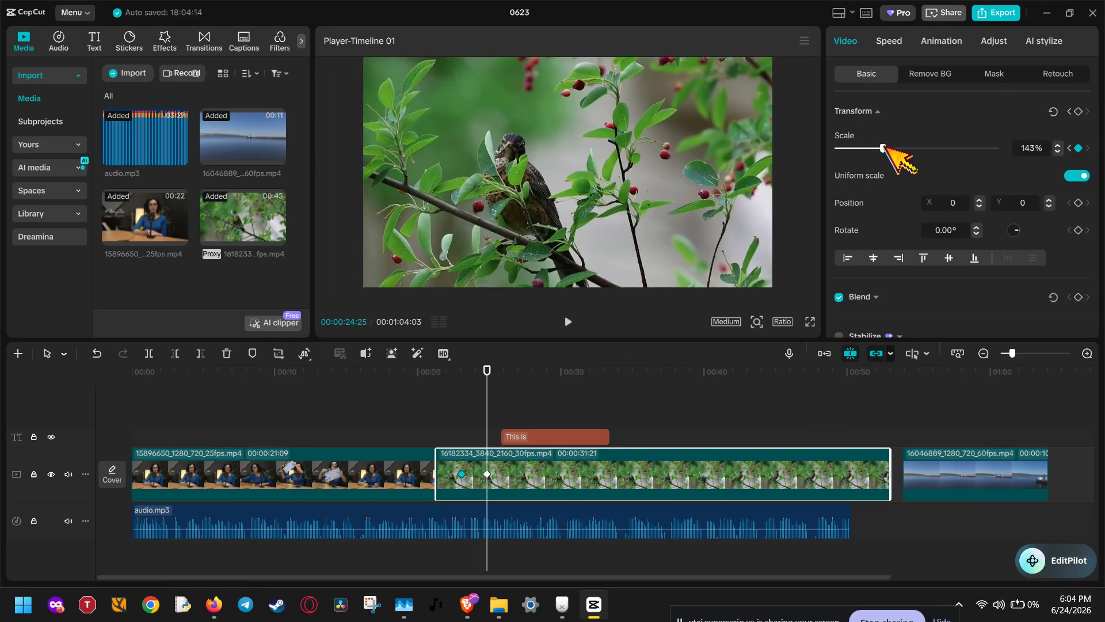
Shift the zoomed bird clip in the frame to position X -89, Y 300
left_click_drag(748, 232, 746, 188)
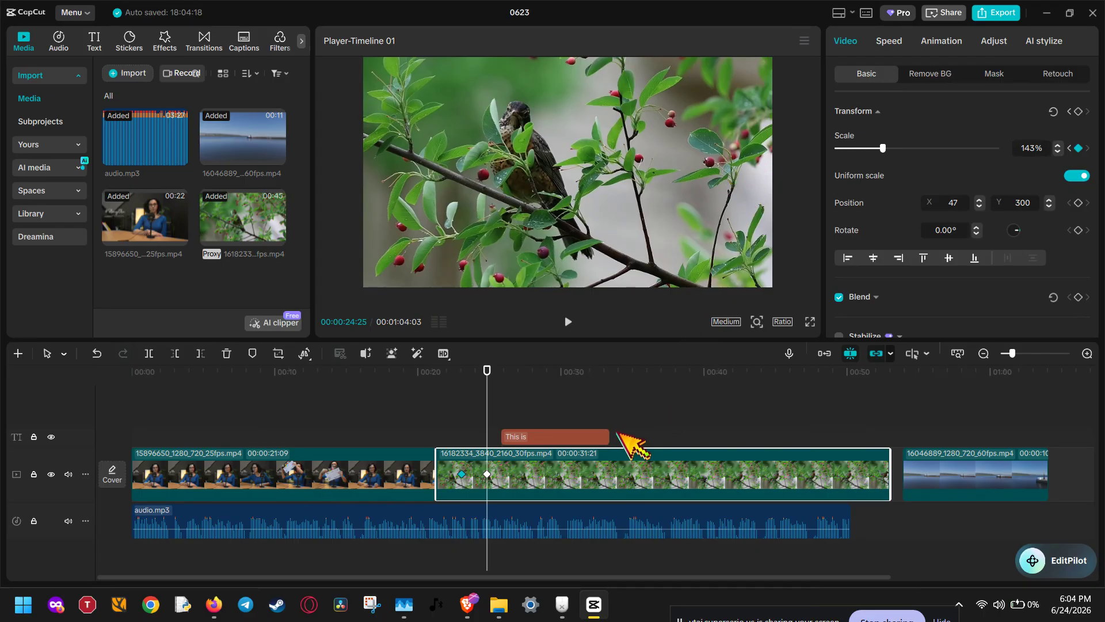
left_click(599, 469)
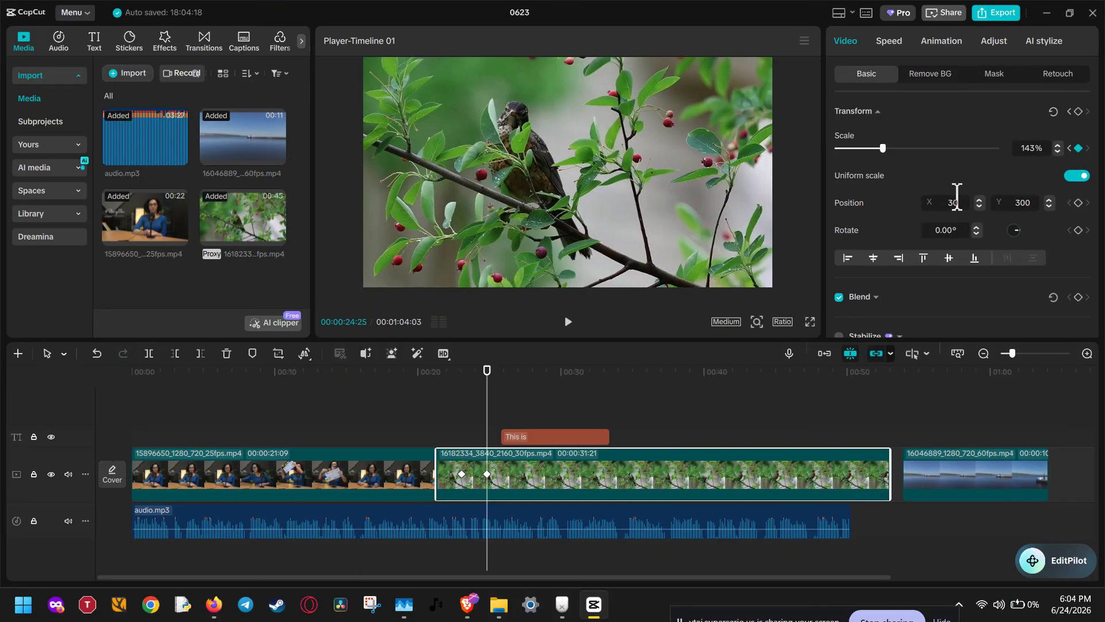
scroll(961, 199, "down", 3)
scroll(967, 198, "up", 3)
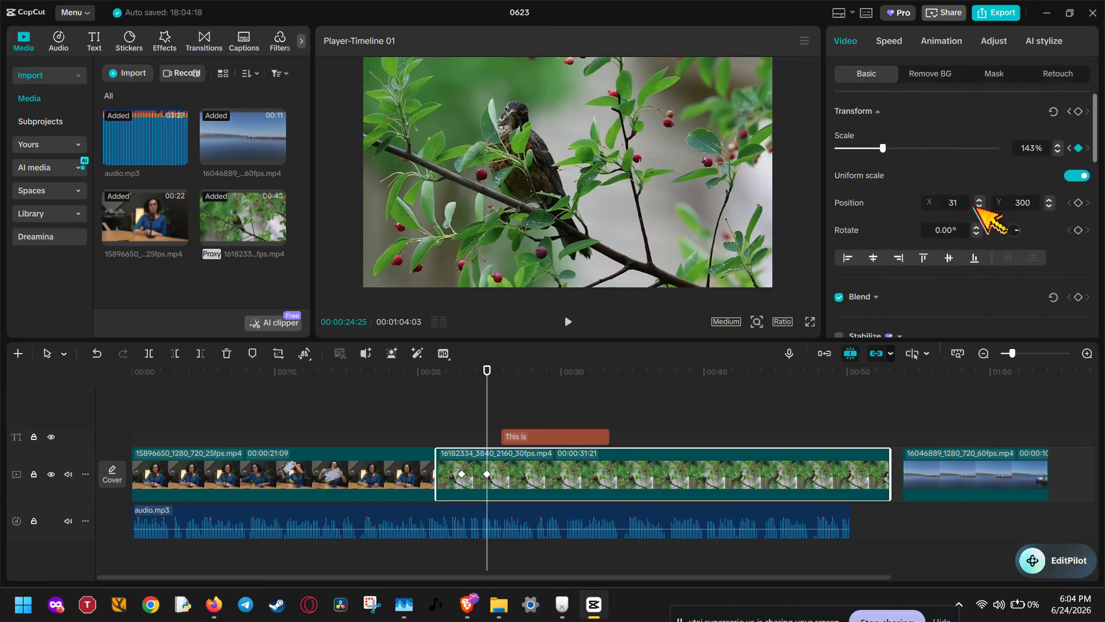
scroll(964, 202, "down", 19)
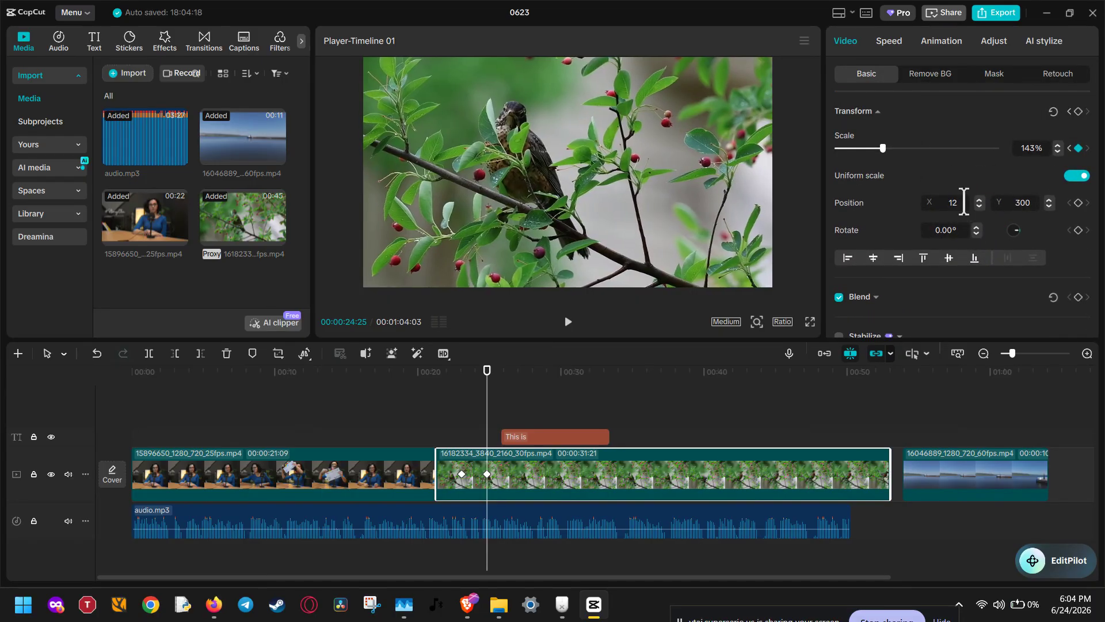
scroll(964, 202, "down", 20)
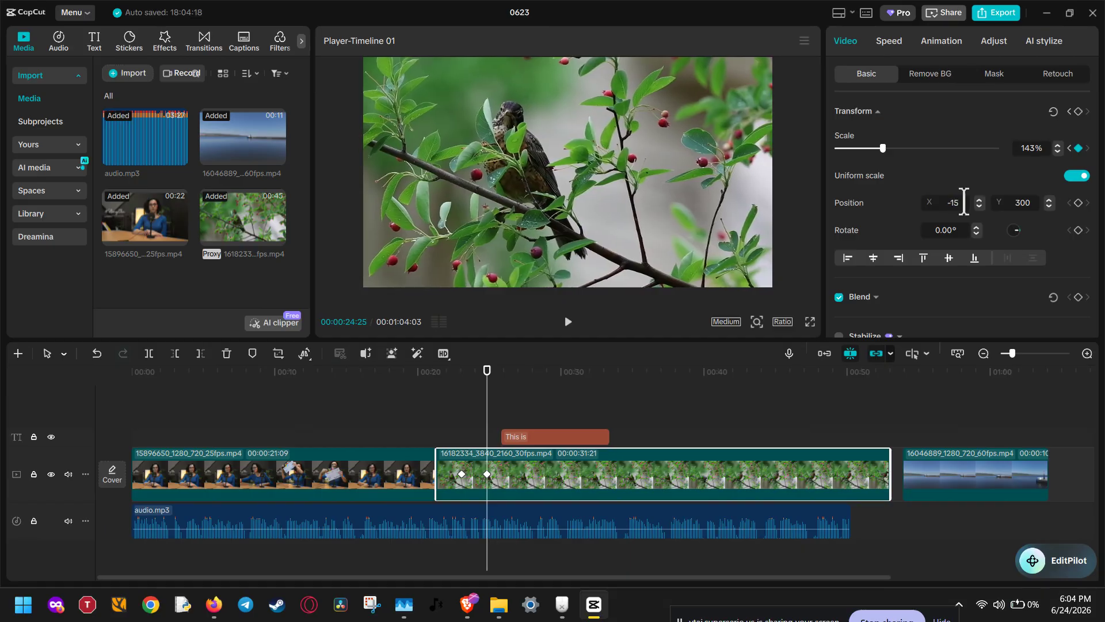
scroll(964, 202, "down", 20)
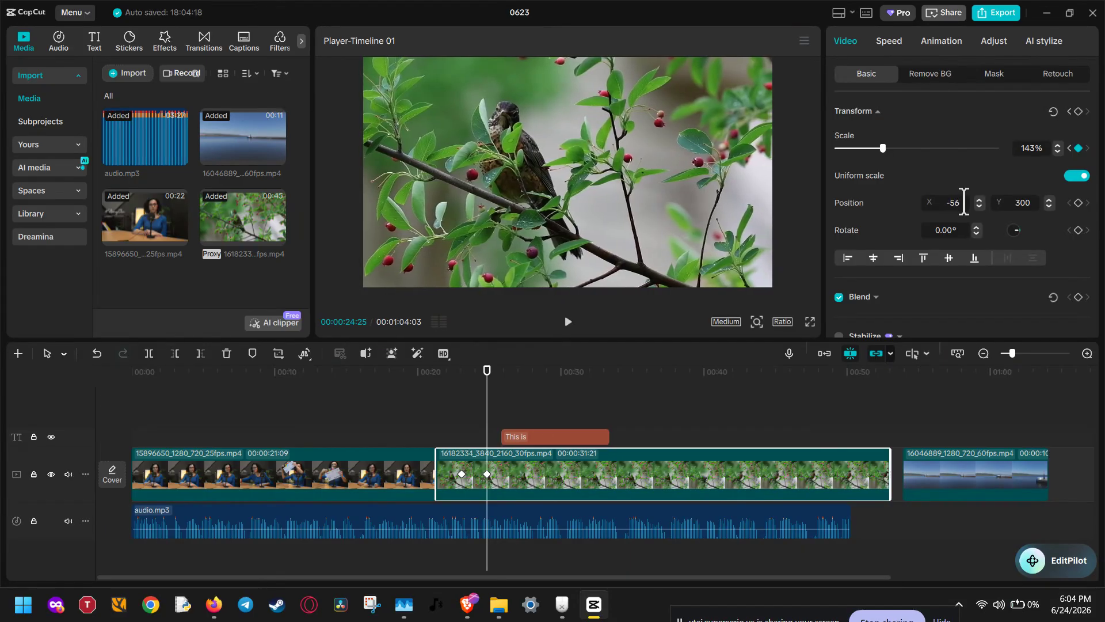
scroll(965, 202, "down", 20)
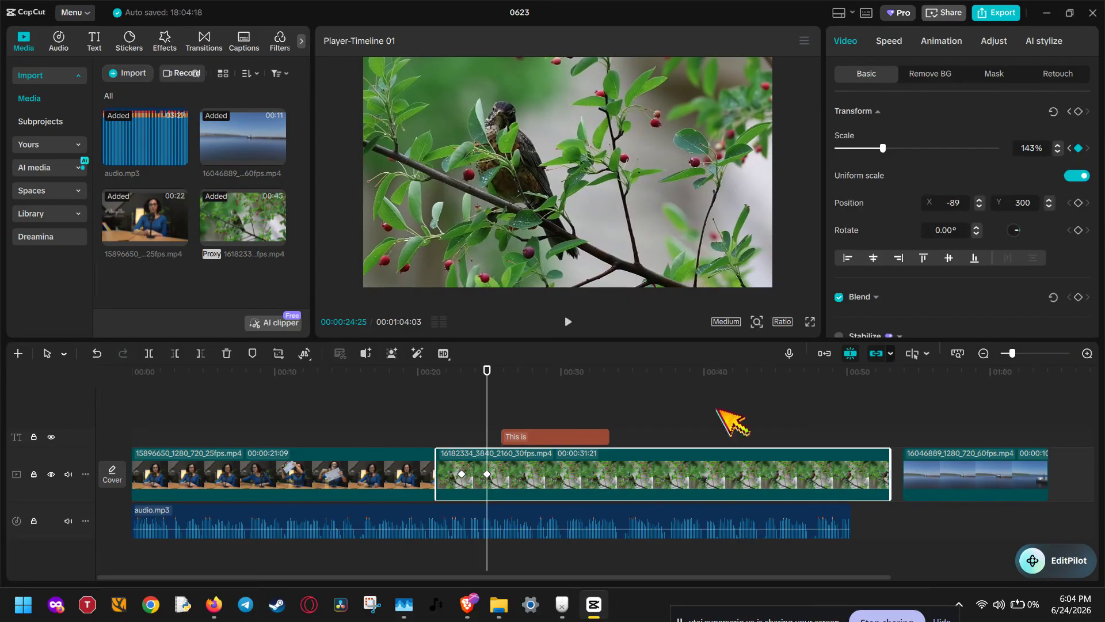
Move the text clip earlier so it begins at the zoom's end keyframe at 00:00:24:25
left_click_drag(570, 440, 543, 440)
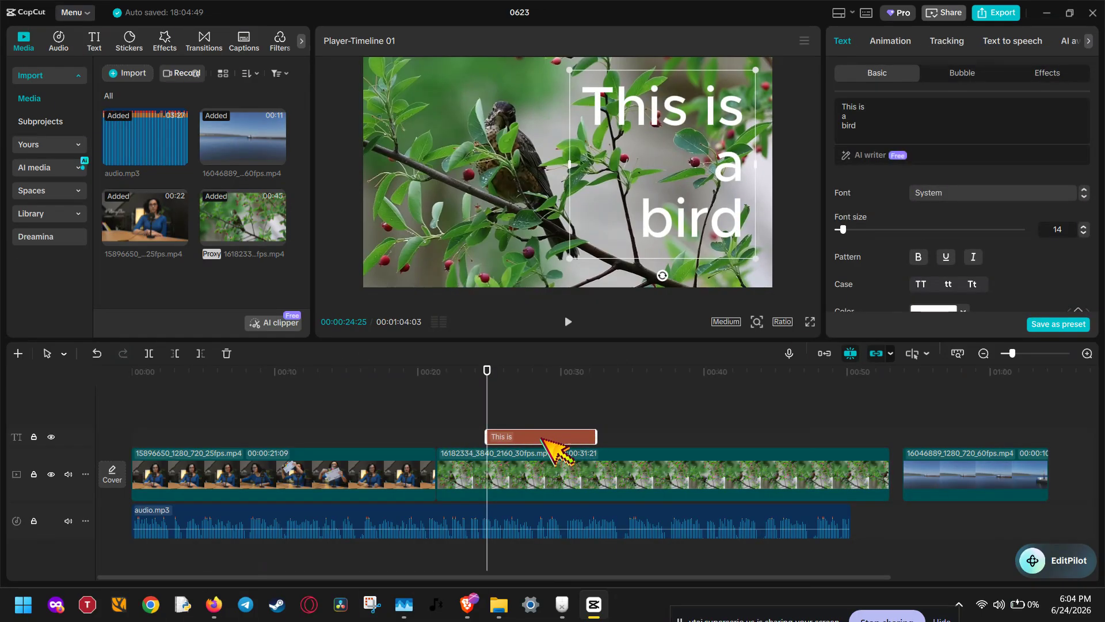
Return the bird clip to the centre of the frame at position X 0, Y 0
left_click(528, 481)
left_click_drag(490, 414, 444, 420)
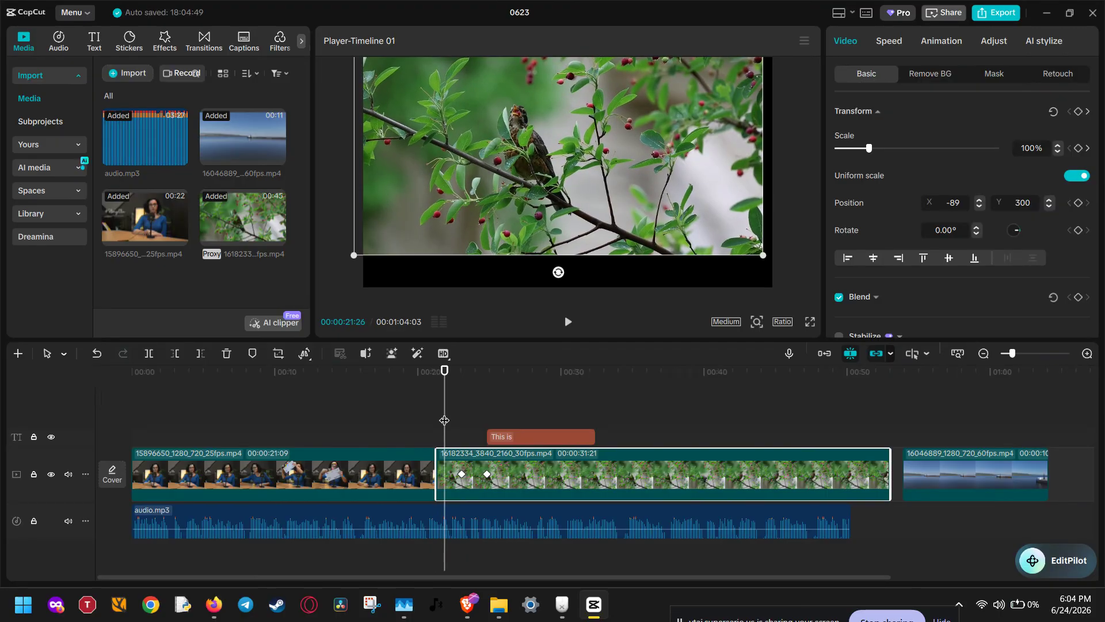
left_click_drag(588, 206, 595, 226)
key("ctrl+z")
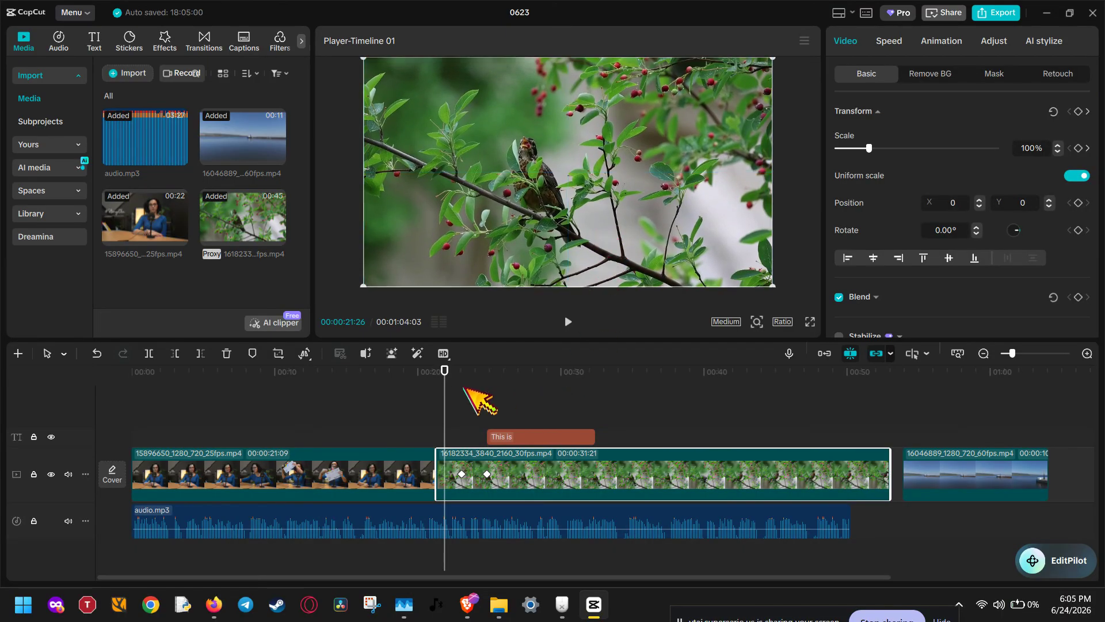
Play back the zoom-in from the first keyframe until the text is on screen
left_click_drag(447, 394, 459, 398)
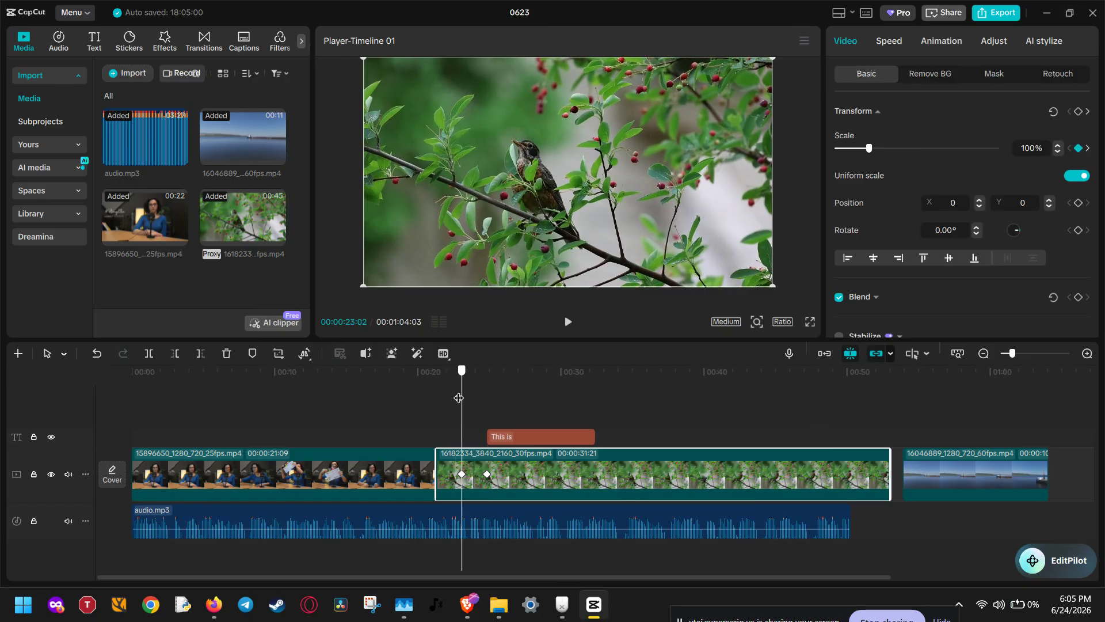
left_click(568, 322)
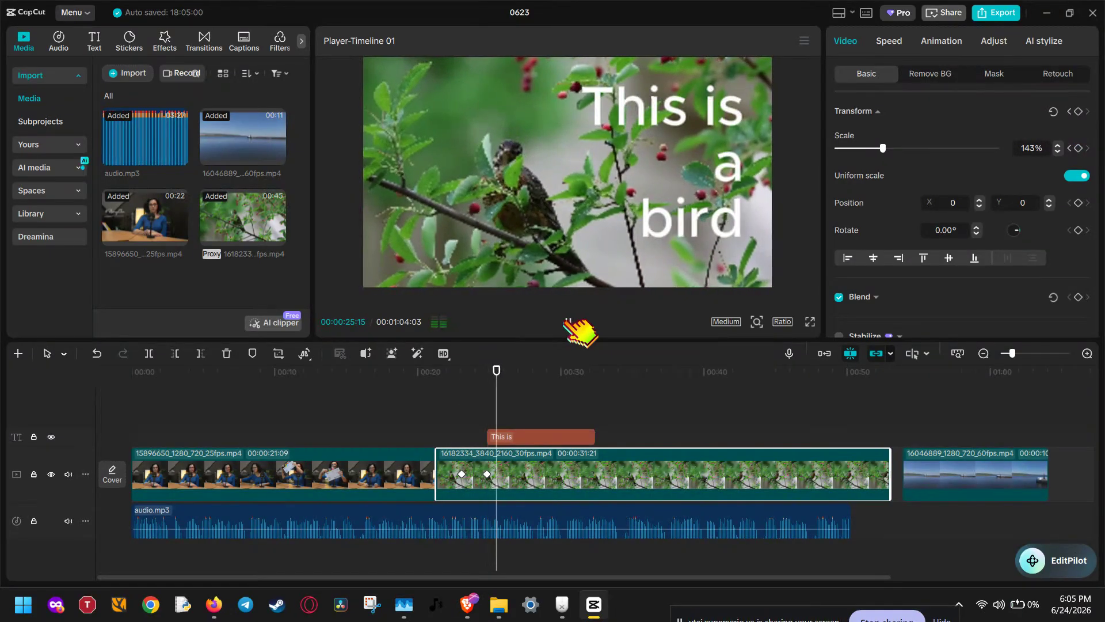
left_click(568, 322)
Cancel the file proxy of the bird video in the media library
left_click(449, 385)
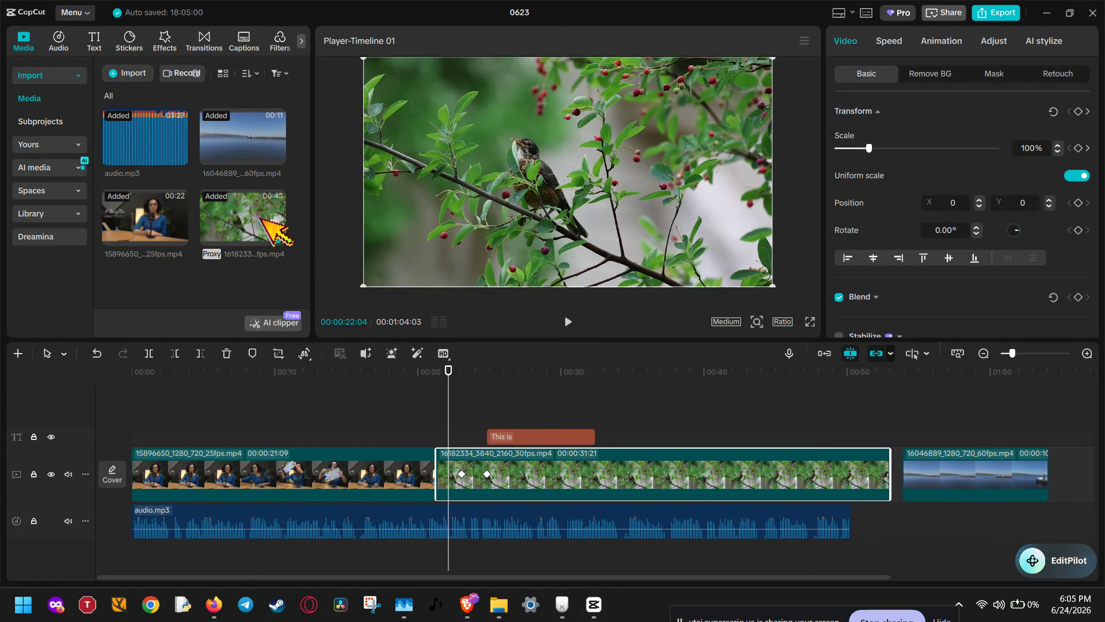
left_click(278, 229)
right_click(279, 230)
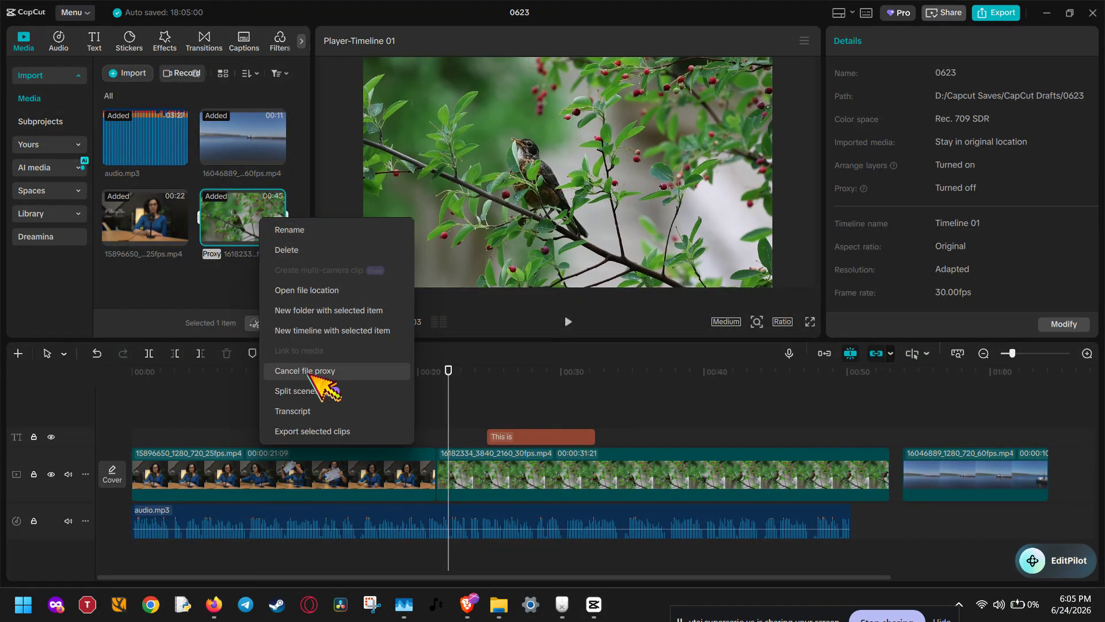
left_click(304, 371)
Play the zoom-in from 00:00:22:04 until the text appears, and check the frame after the text clip at 00:00:35:00
left_click(570, 322)
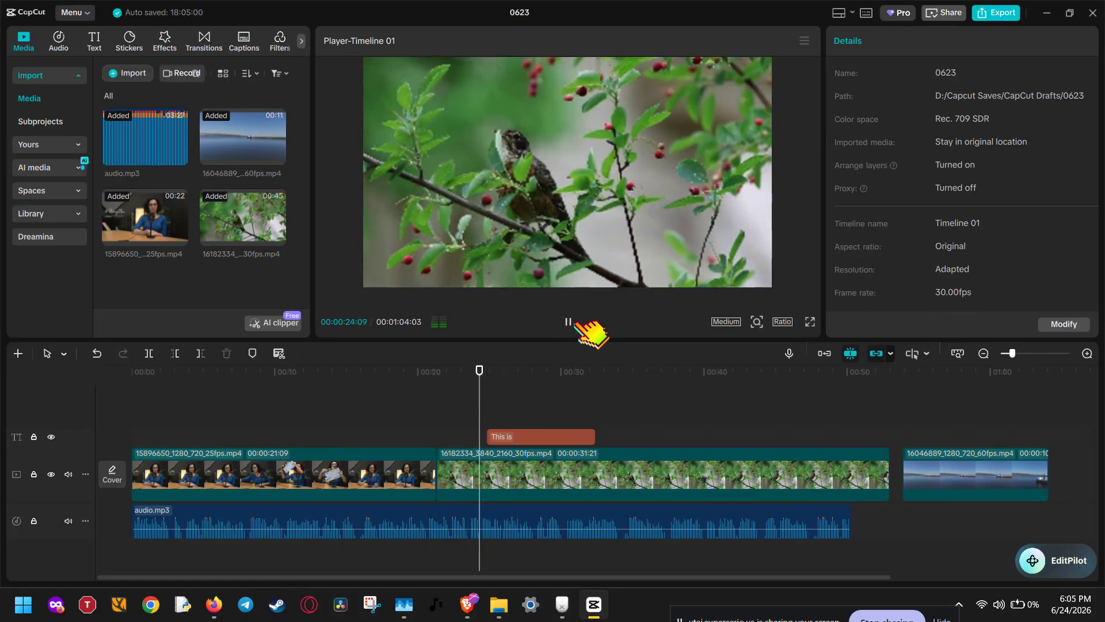
left_click(570, 322)
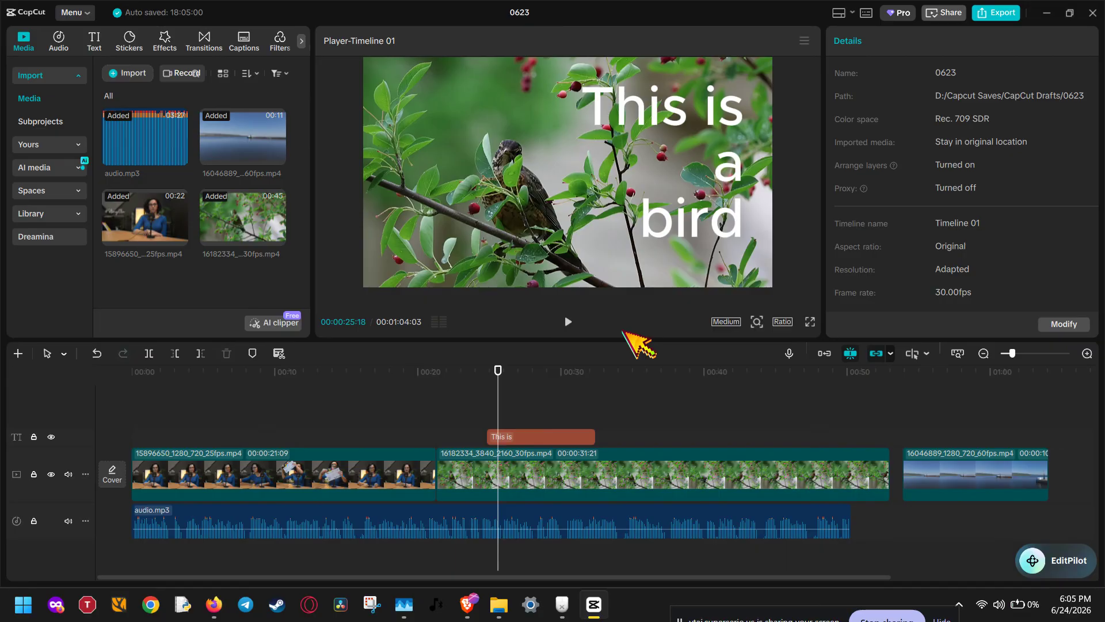
left_click(633, 436)
left_click_drag(593, 443, 596, 440)
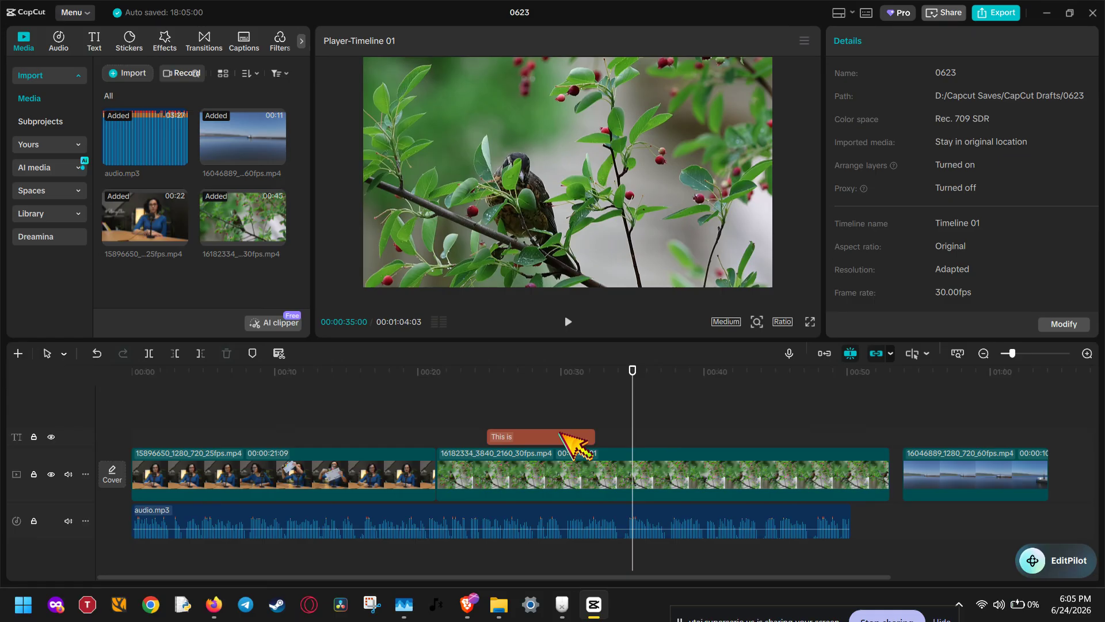
Try a scale of 136% on the bird clip at 00:00:26:19, and delete the extra keyframe this adds
left_click(521, 473)
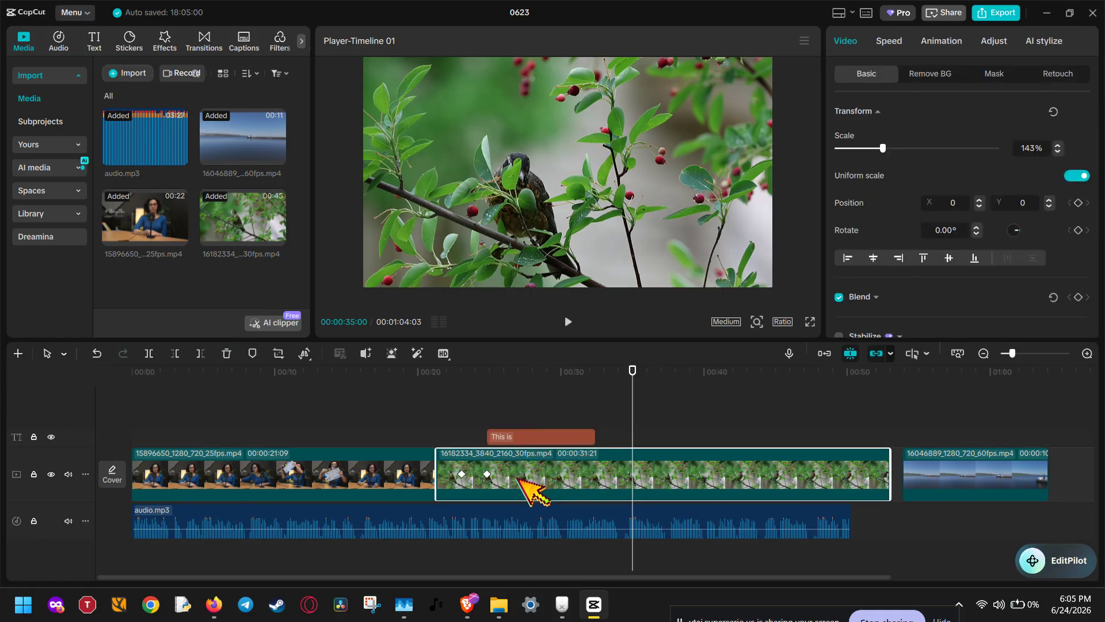
left_click(512, 406)
left_click(507, 469)
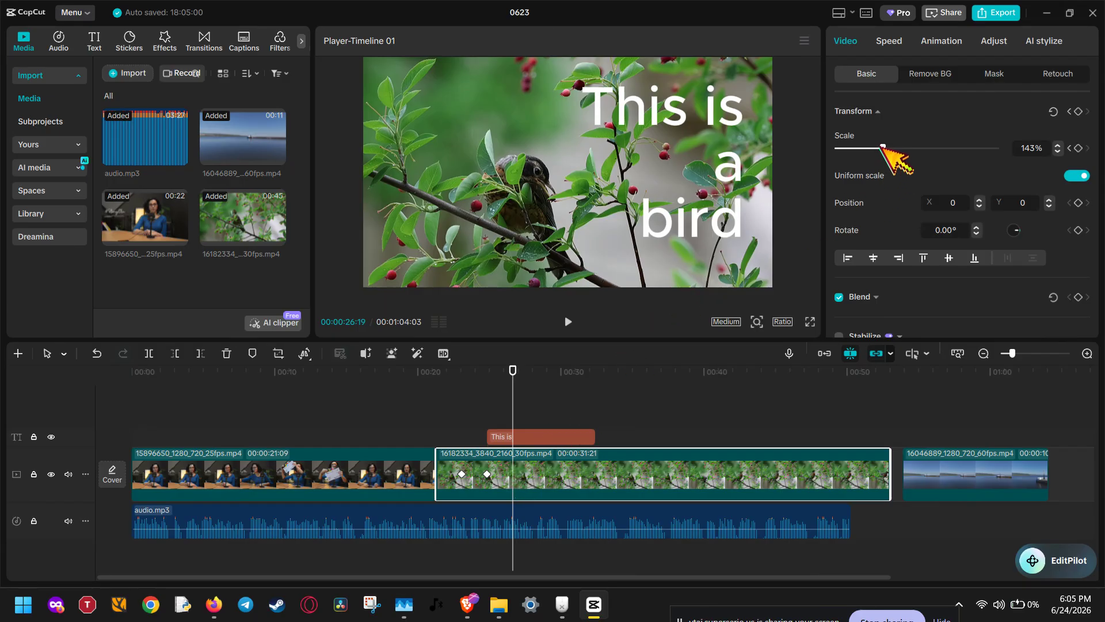
left_click_drag(887, 149, 885, 149)
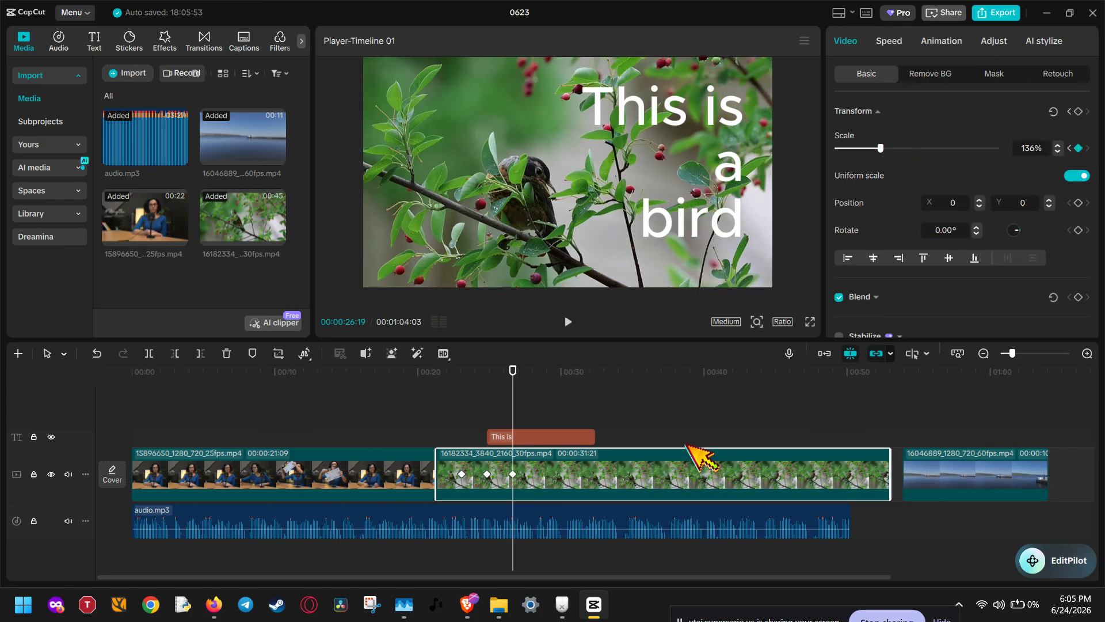
left_click(518, 473)
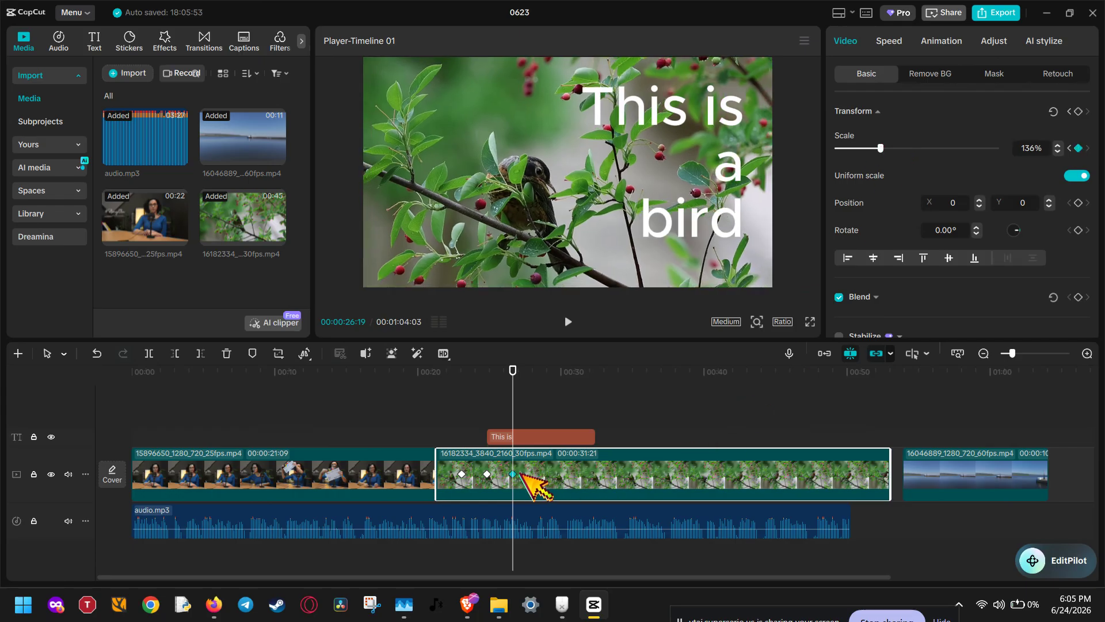
key("Delete")
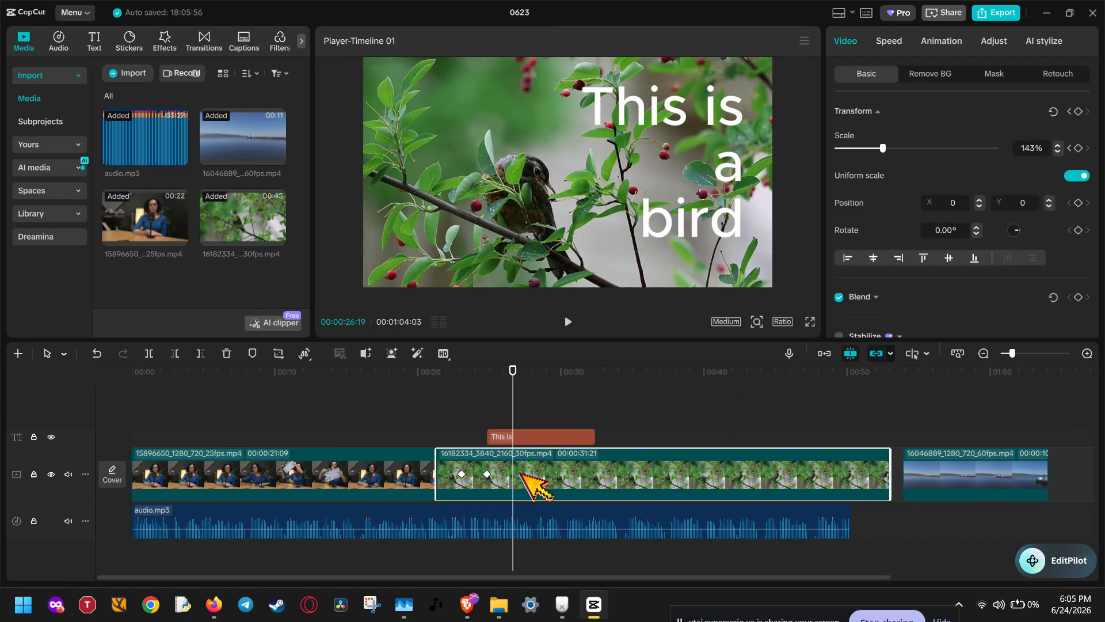
Go to the bird clip's second keyframe at 00:00:24:25, select the "This is a bird" text clip and browse its basic text settings
left_click_drag(512, 406, 484, 409)
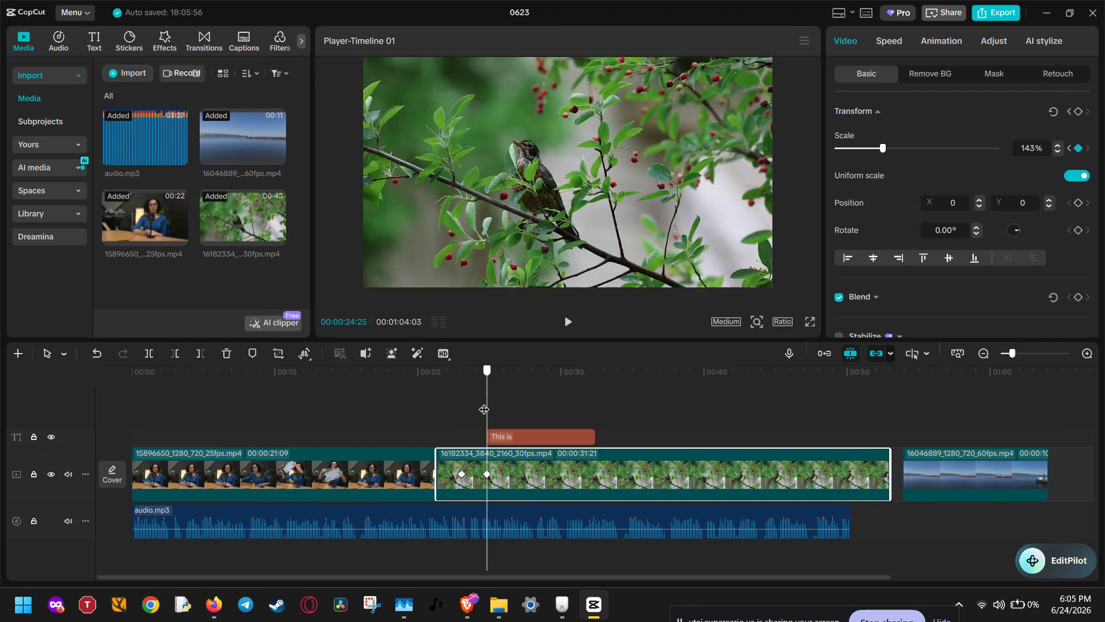
left_click(543, 436)
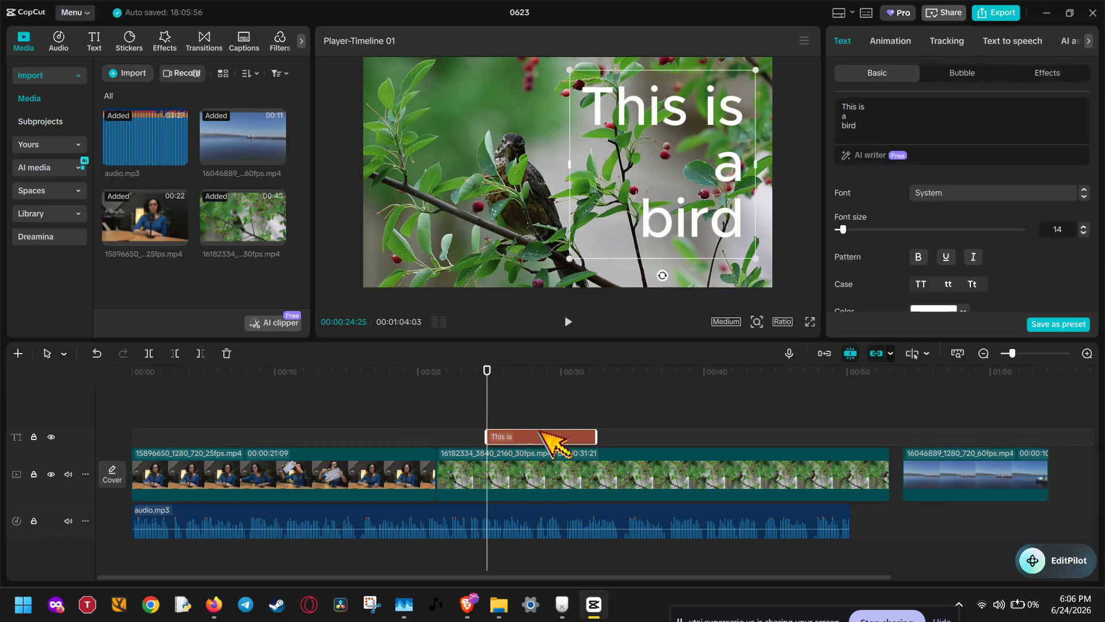
scroll(937, 301, "down", 5)
scroll(936, 302, "up", 3)
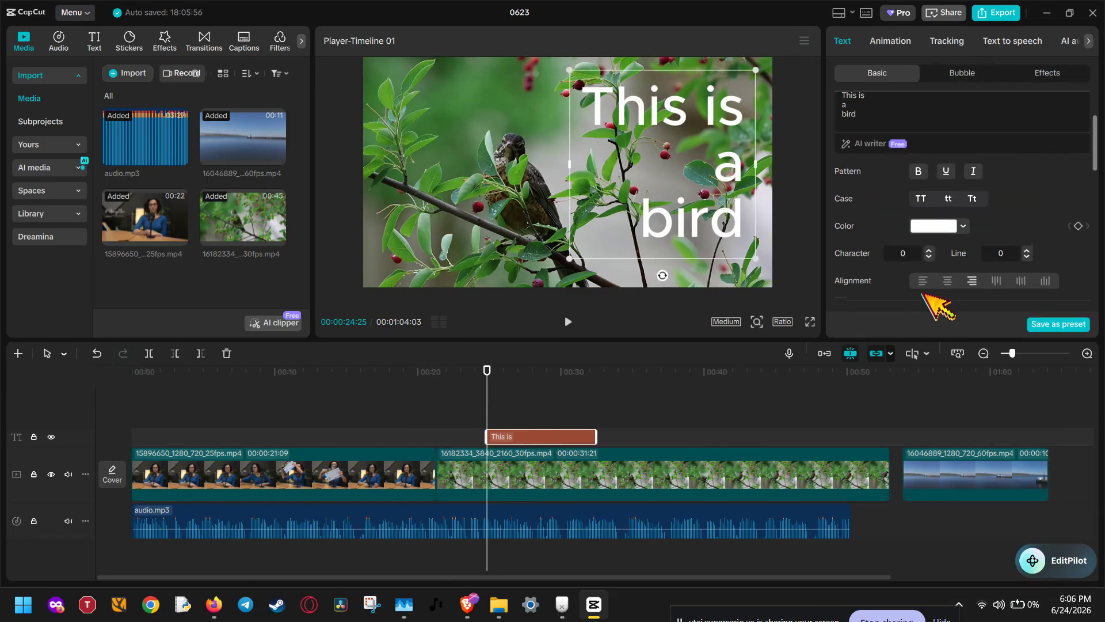